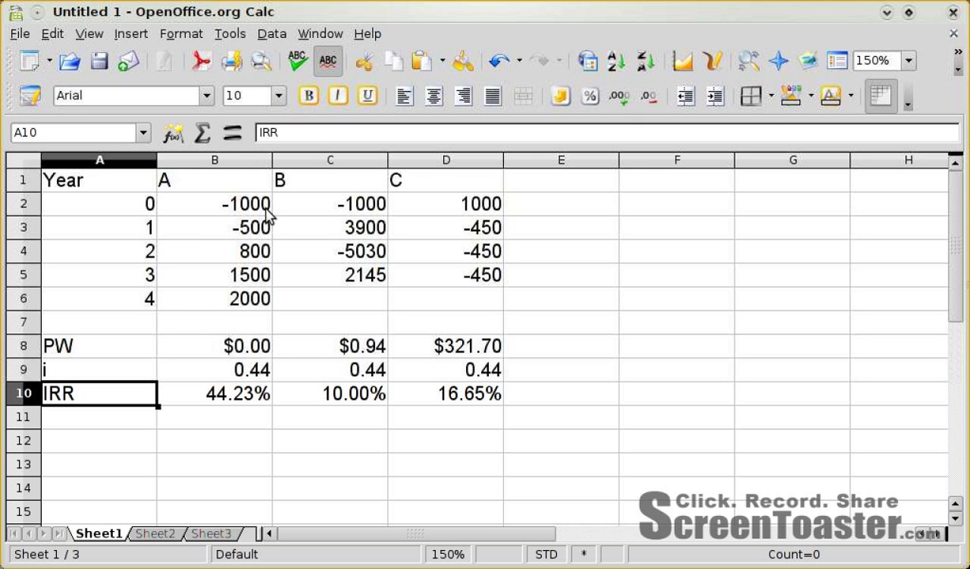
Open cash flow A's PW formula in B8, =NPV(B9,B3:B6)+B2, to show its referenced cells.
click(226, 348)
double_click(228, 351)
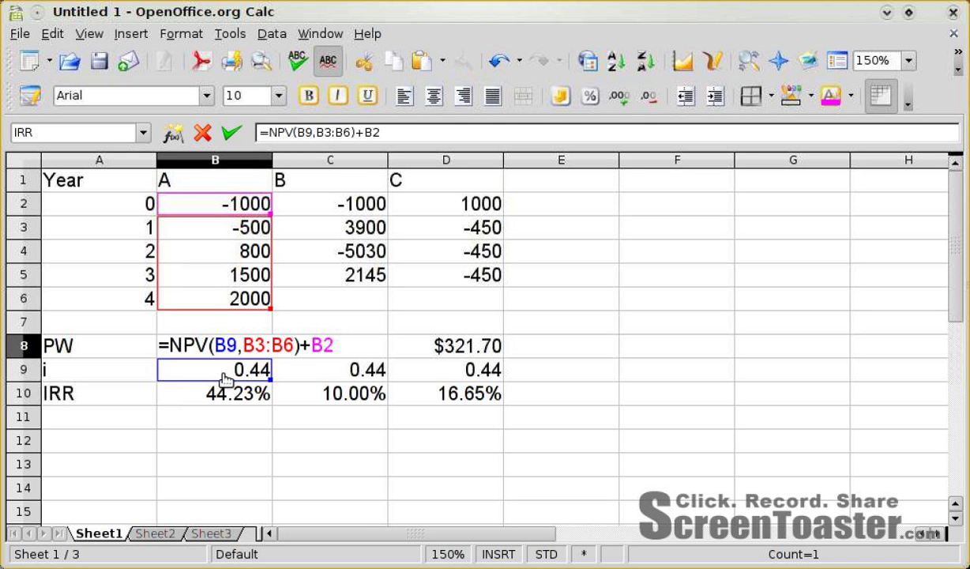
Try interest rates 0.1, 0.2, 0 and 0.1 in B9 for cash flow A, watching PW in B8.
key(Return)
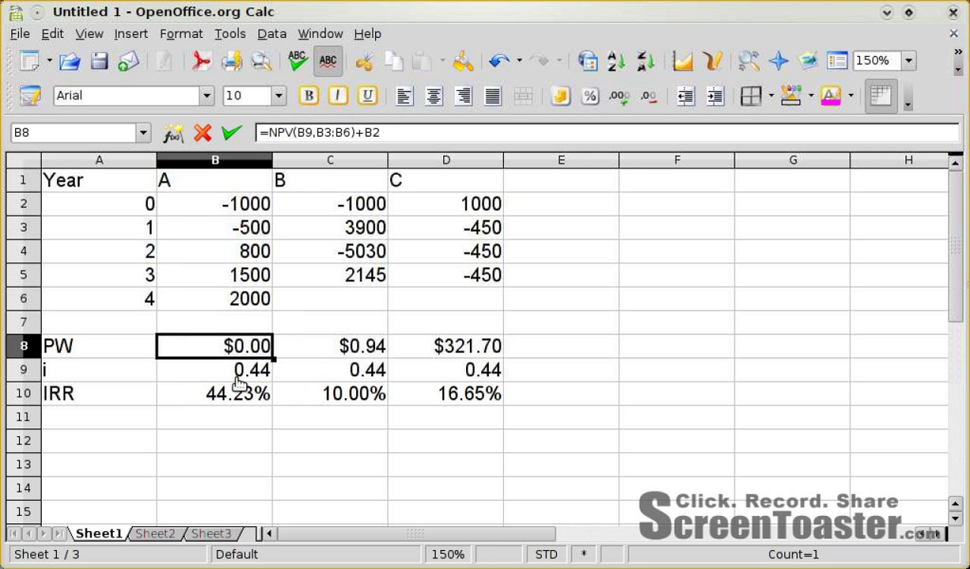
text(.1)
key(Return)
key(Up)
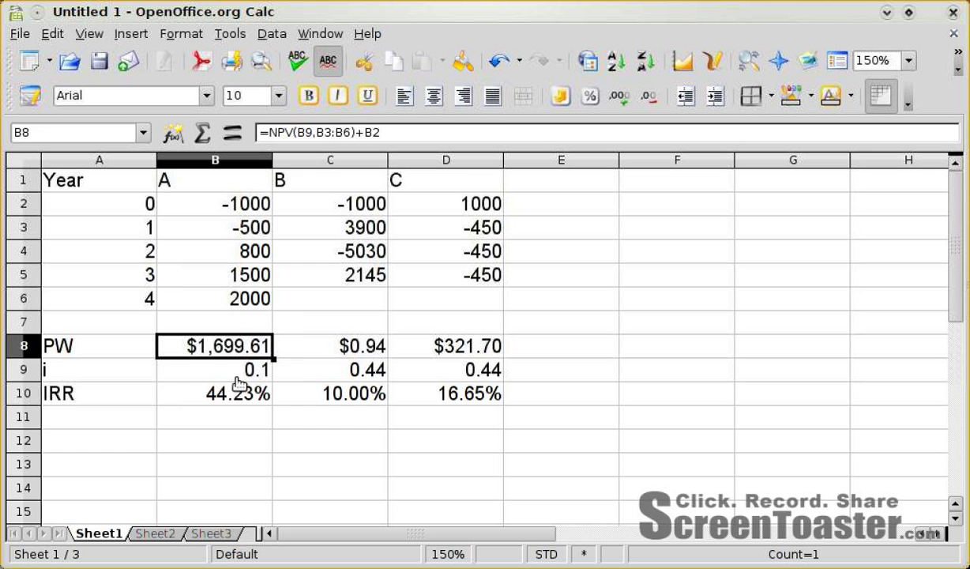
click(237, 377)
text(.2)
key(Return)
key(Up)
text(0)
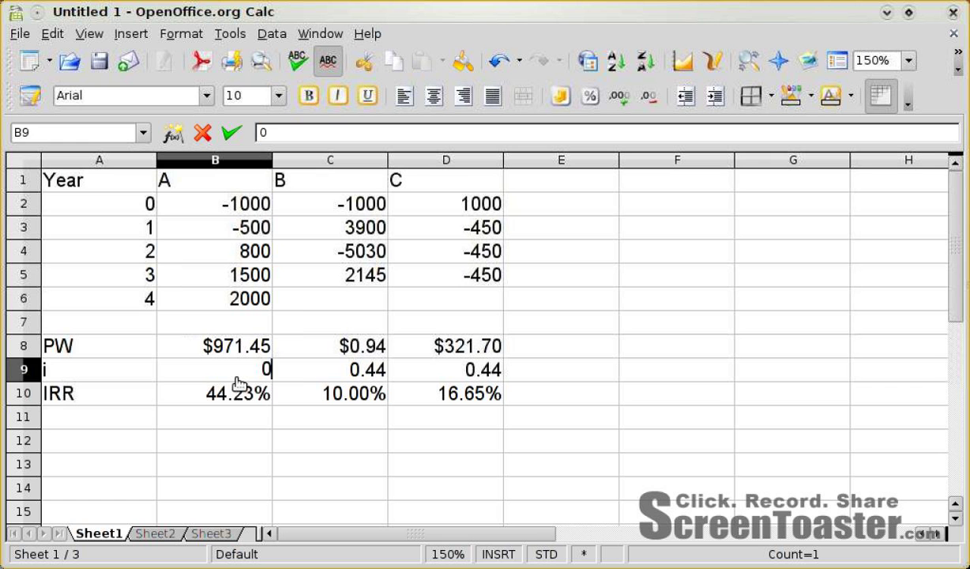
key(Return)
key(Up)
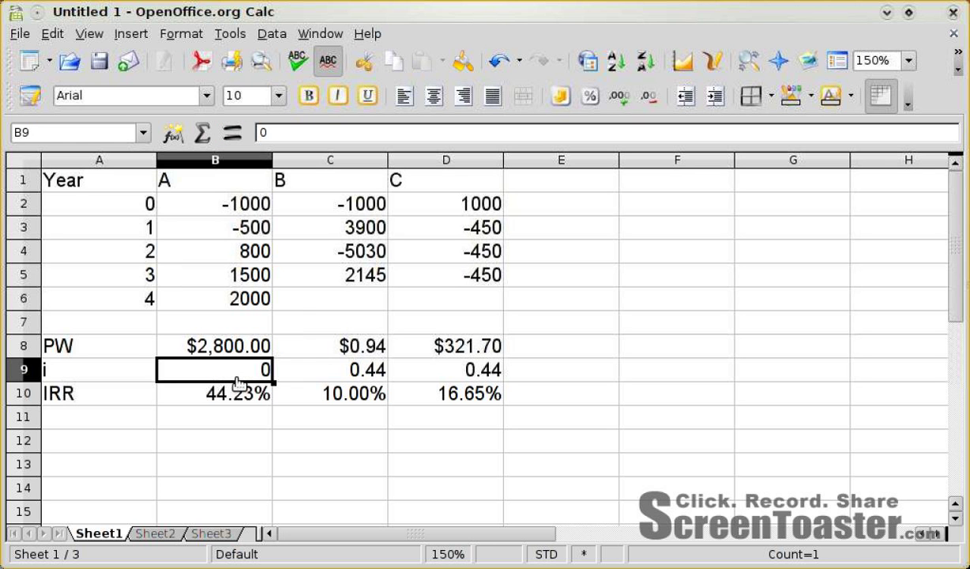
text(.1)
key(Return)
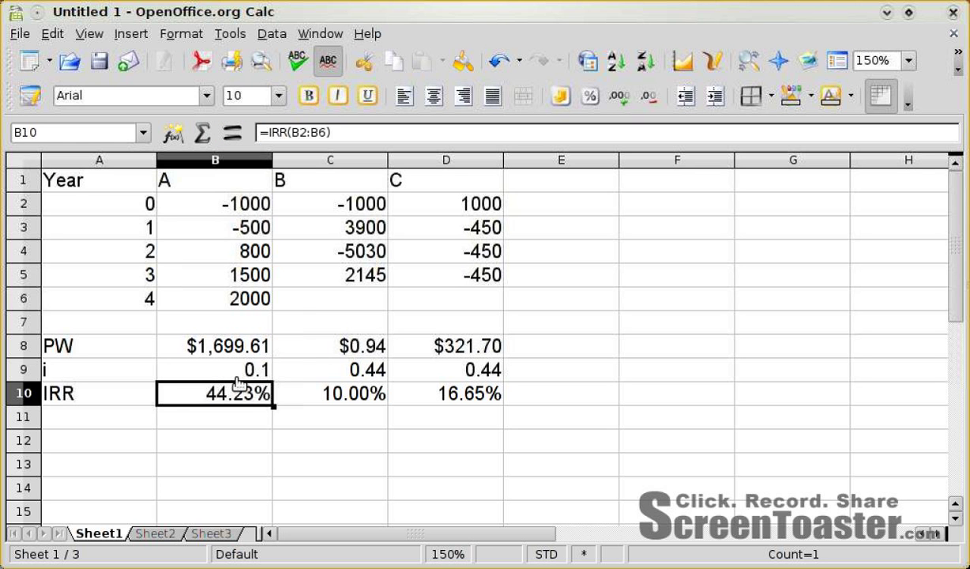
Try rates 0.2, 0.3, 0.5 and 0.6 in B9, leaving PW at -$328.61, then switch to Emacs.
key(Up)
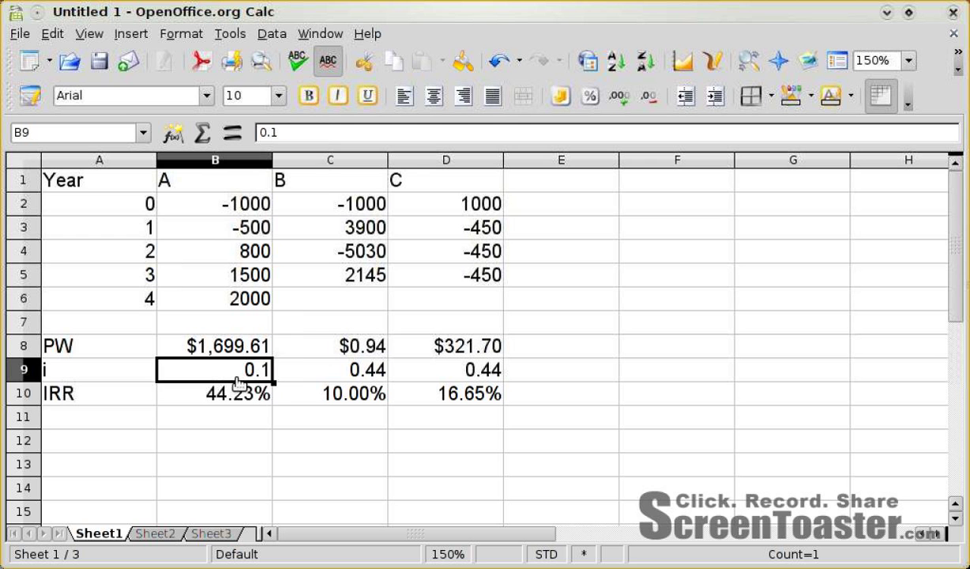
text(.2)
key(Return)
key(Up)
text(.3)
key(Return)
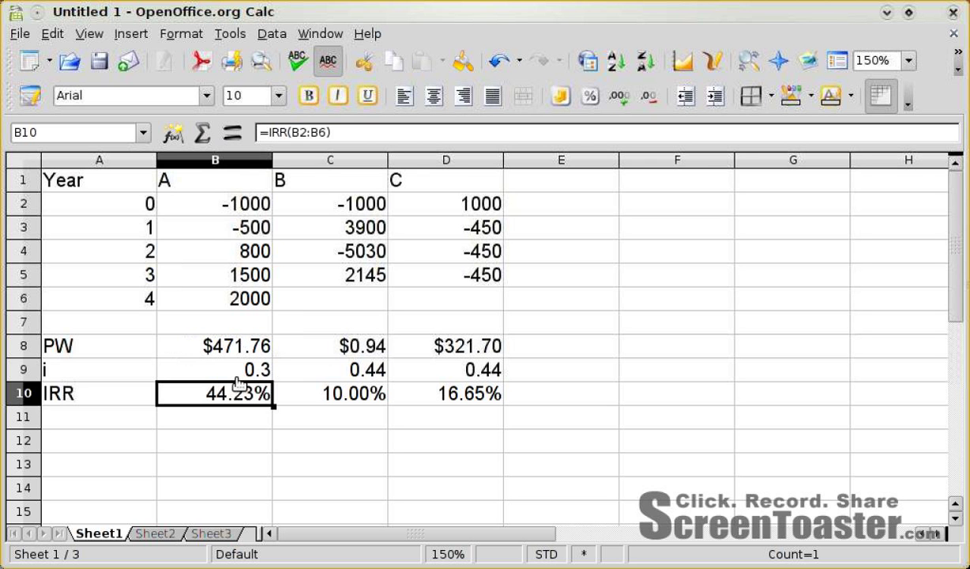
key(Up)
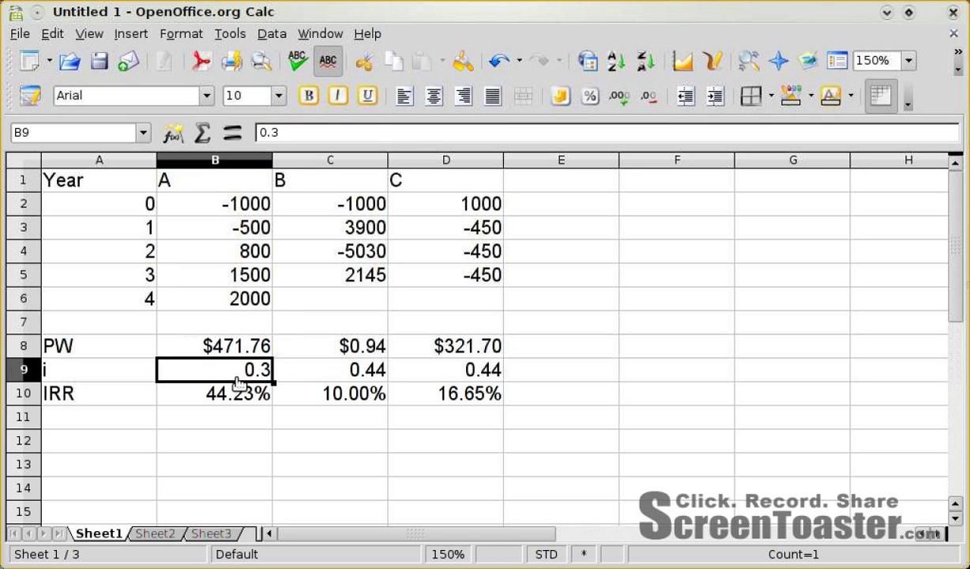
text(.5)
key(Return)
key(Up)
text(.6)
key(Return)
key(Up)
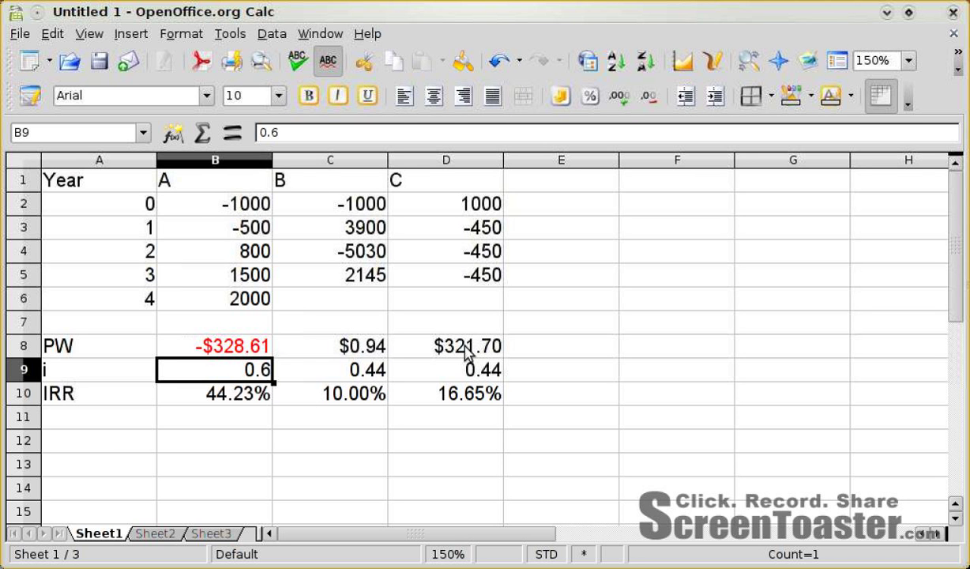
key(alt+Tab)
Run quick.R's cash flow A plot of PW versus i (0 to 0.75), adding a zero line.
click(484, 125)
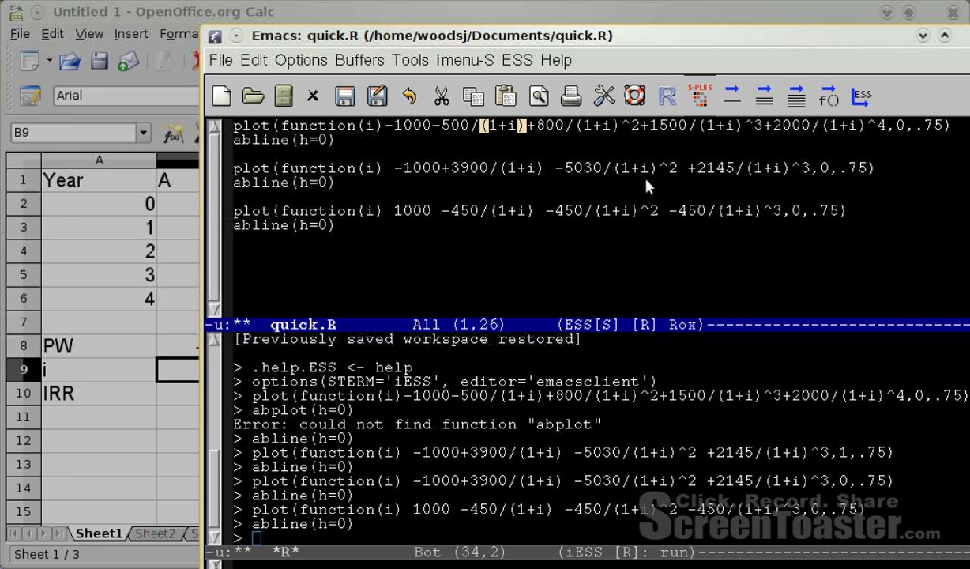
click(734, 101)
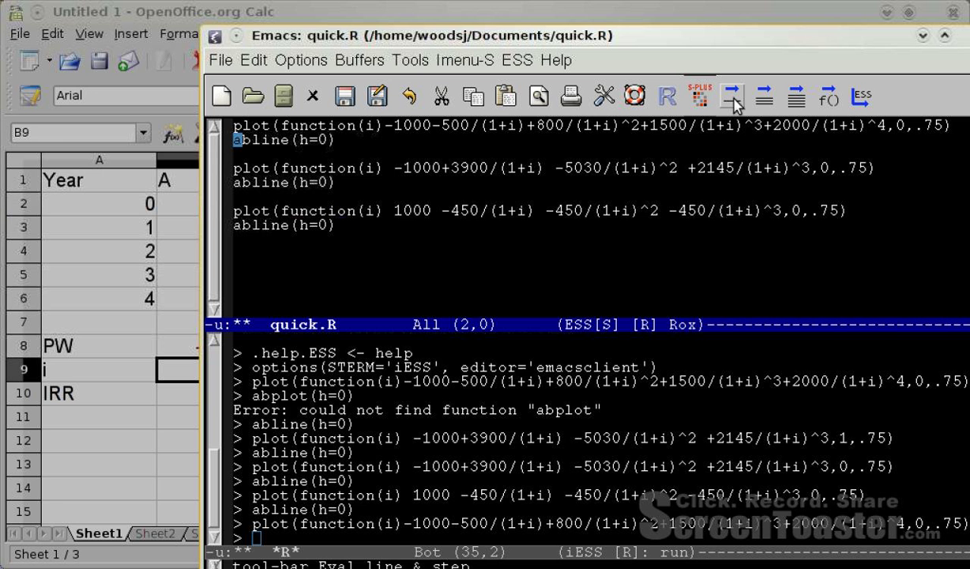
click(734, 101)
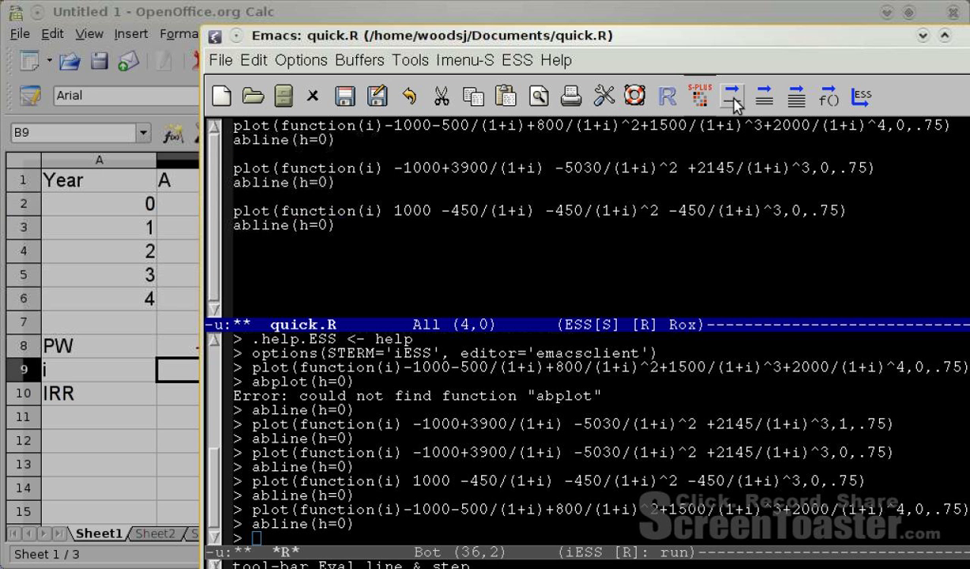
key(alt+Tab)
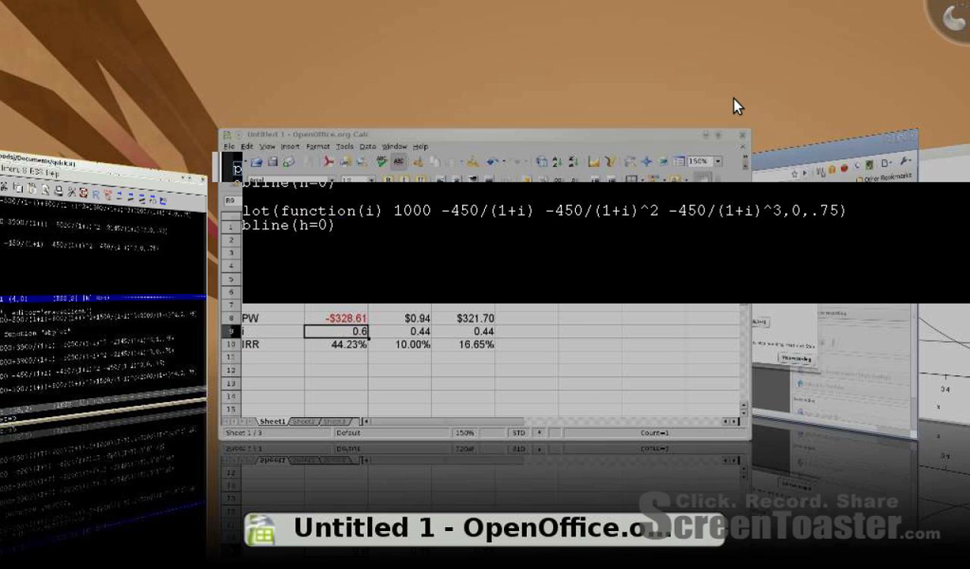
key(alt+Tab)
key(alt+Tab)
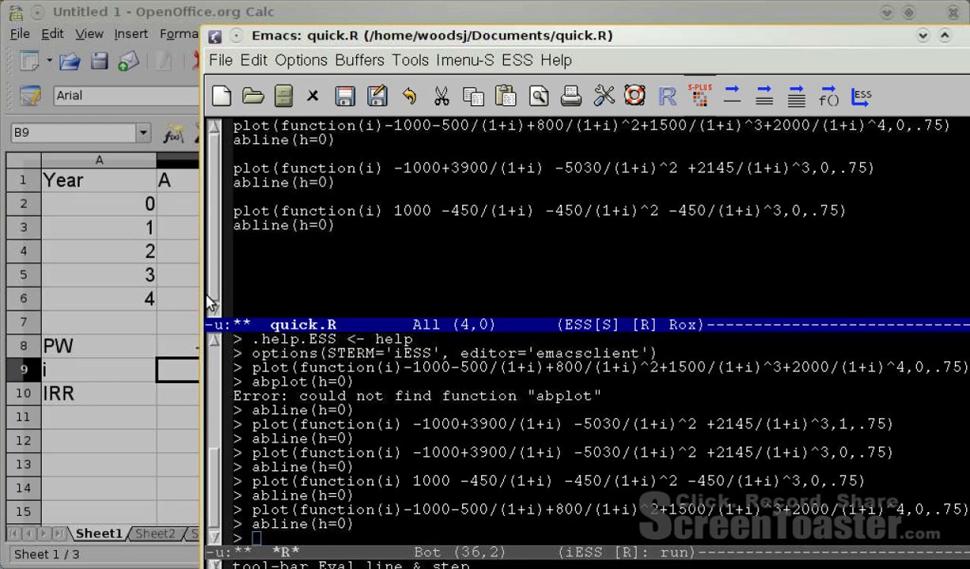
key(alt+Tab)
key(alt+Tab)
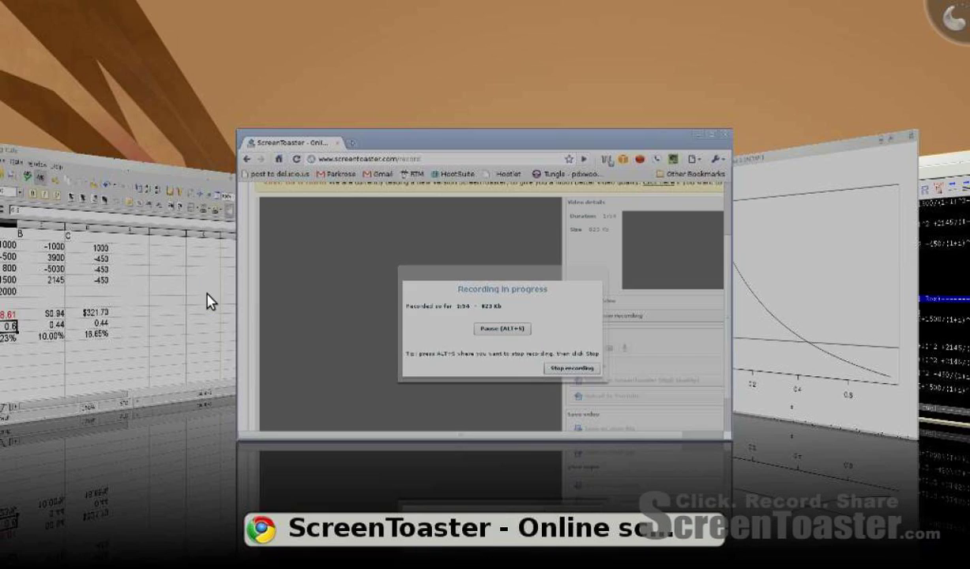
key(alt+Tab)
drag(485, 426, 501, 451)
Move the R plot to the top-left to show A's full curve crossing zero near 0.44, then return to Calc.
drag(471, 319, 343, 13)
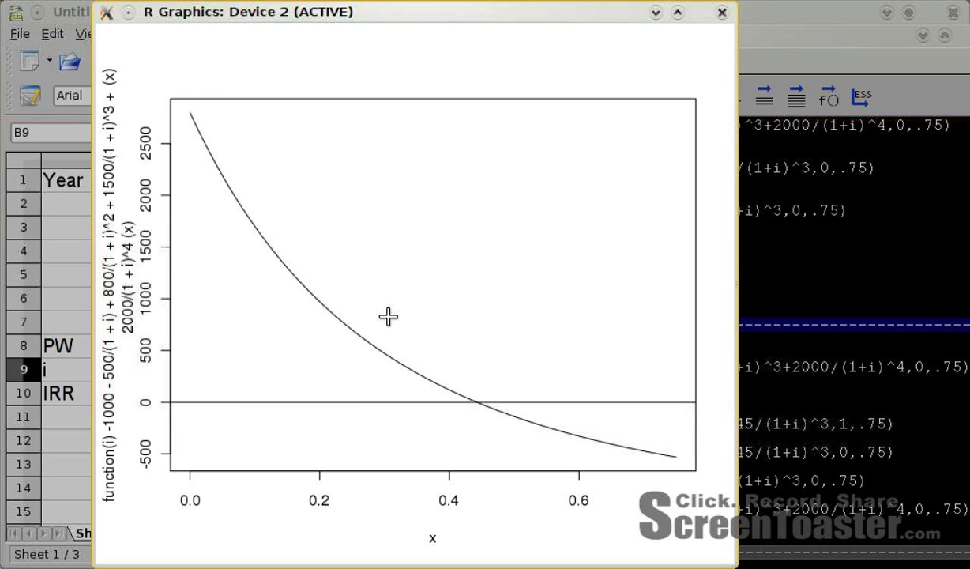
click(61, 213)
click(466, 201)
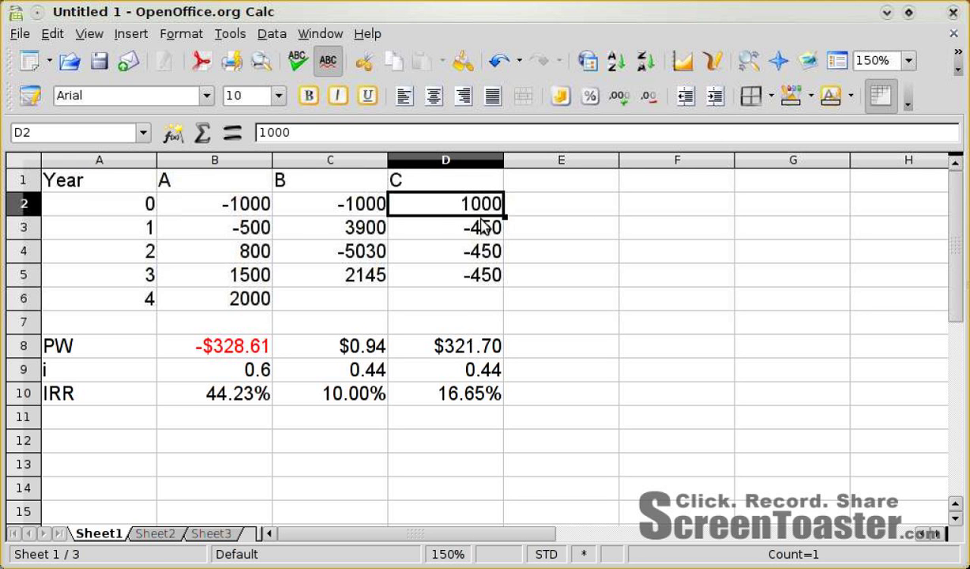
Enter rates 0, 0.1 and 0.2 in D9 for cash flow C, ending with PW $52.08.
click(482, 367)
text(0)
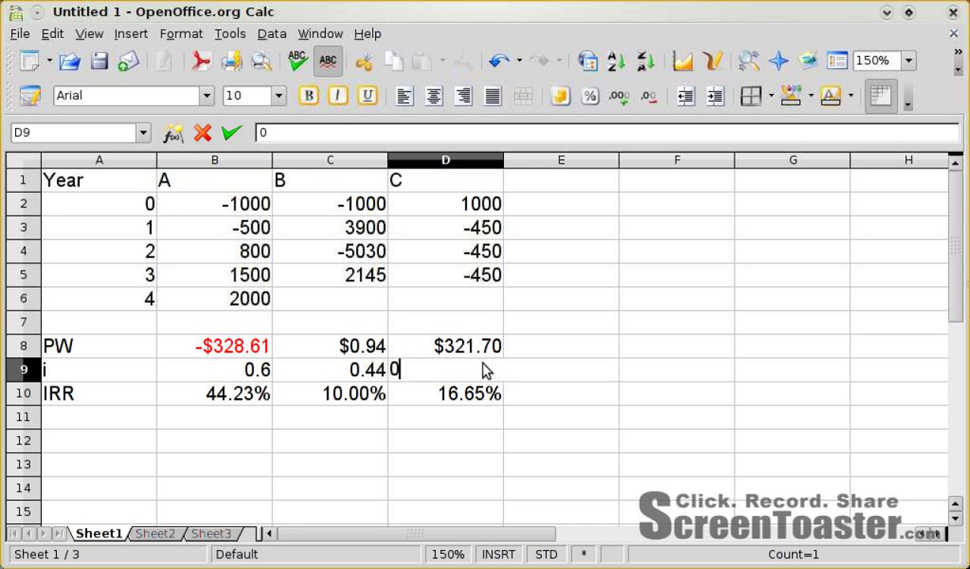
key(Return)
click(486, 370)
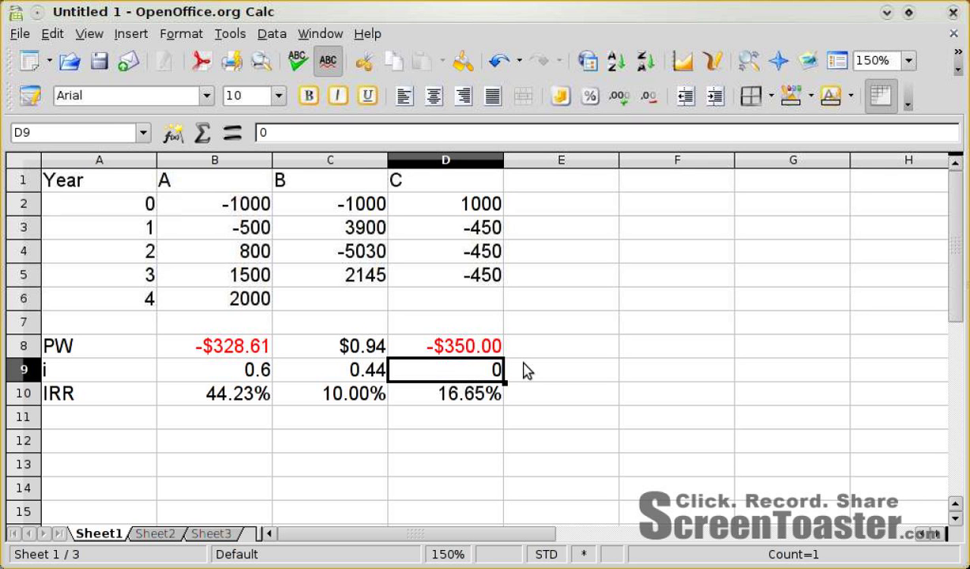
text(.1)
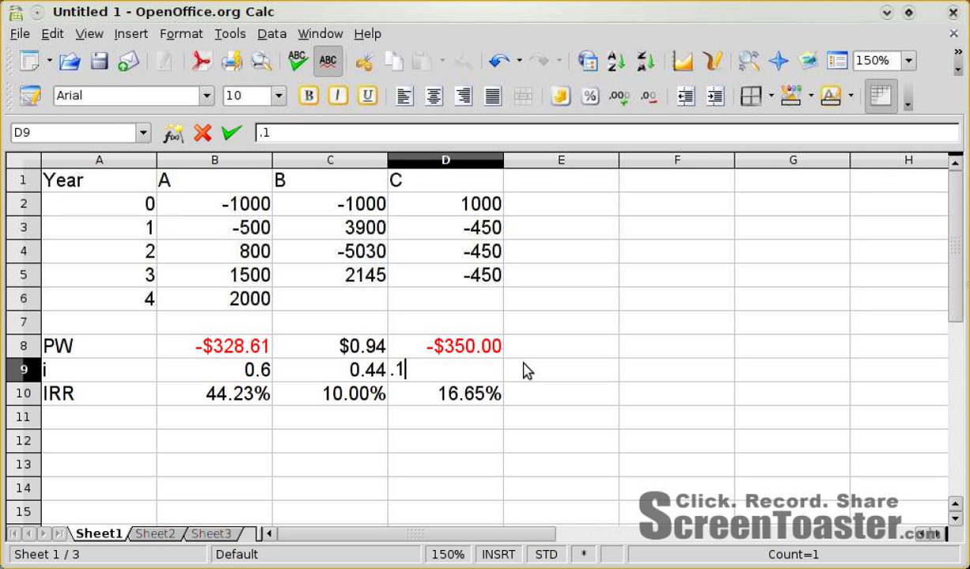
key(Return)
key(Up)
text(.2)
key(Return)
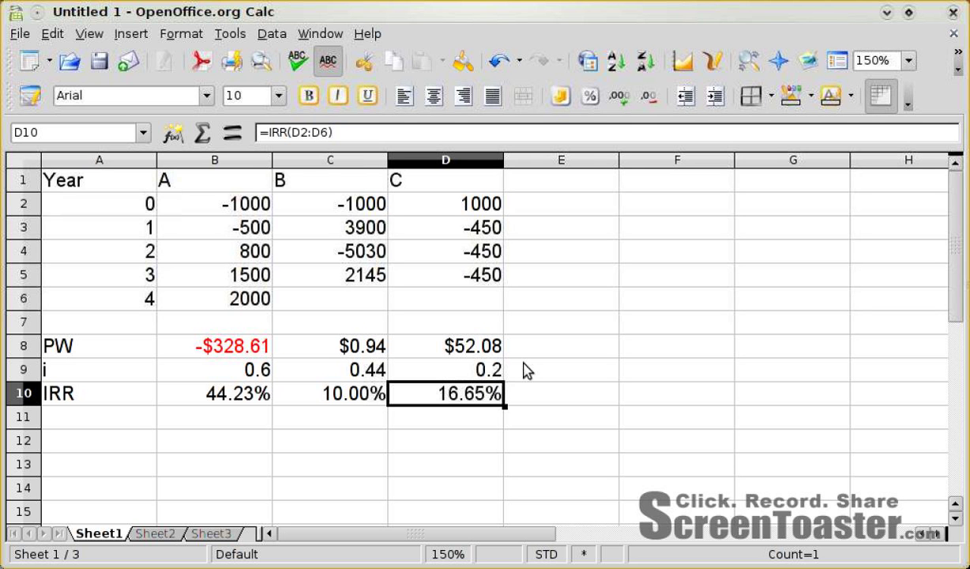
Select cash flow A's PW cell B8 and bring up the Tools menu.
key(Up)
key(Left)
key(Left)
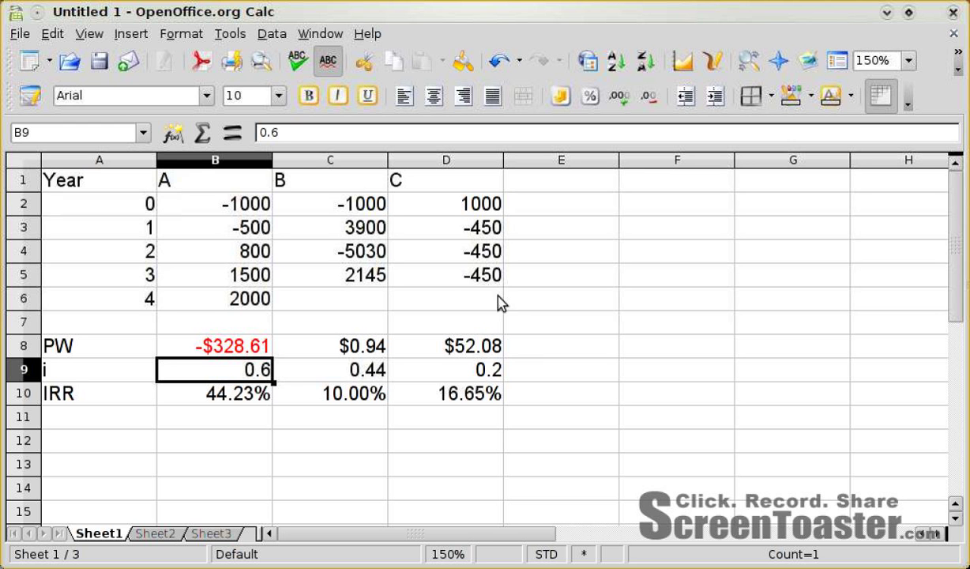
click(215, 344)
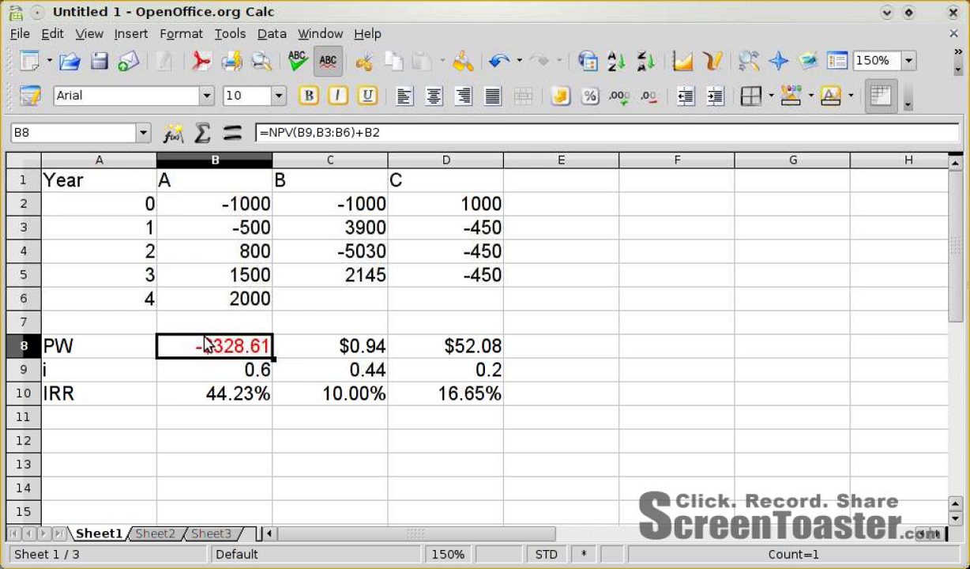
click(229, 35)
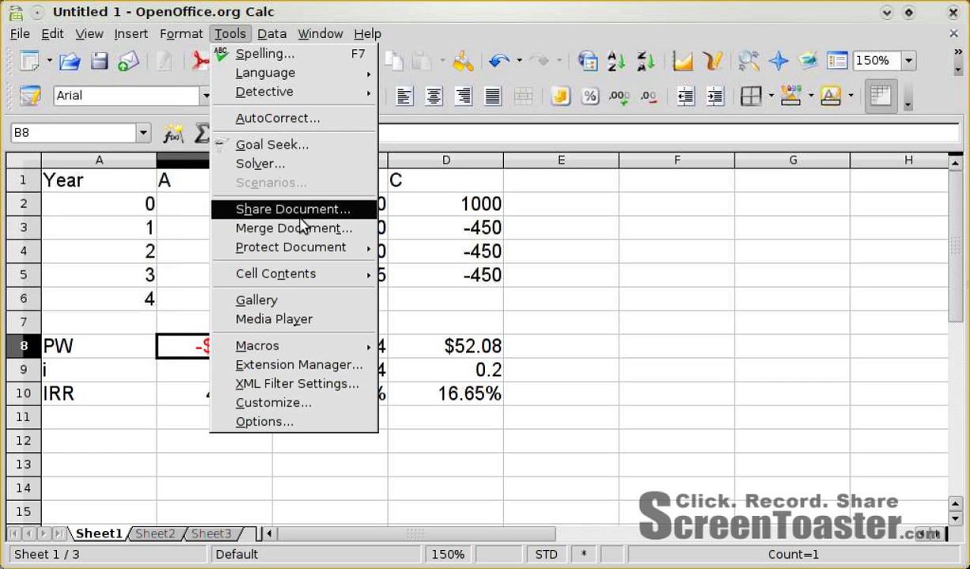
Goal Seek B8 to 0 by changing B9, accepting i = 0.44.
click(286, 145)
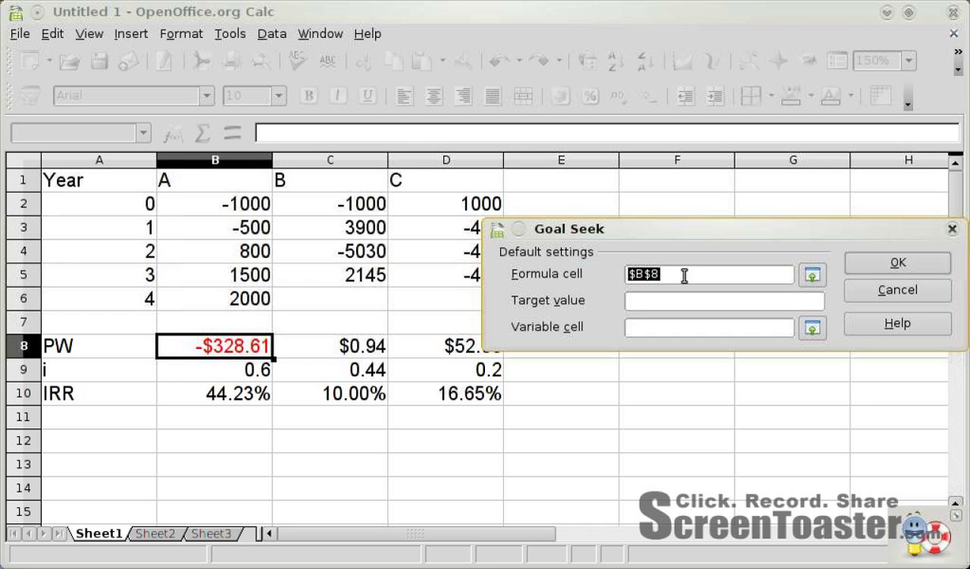
click(209, 347)
click(642, 304)
text(0)
click(656, 328)
click(231, 380)
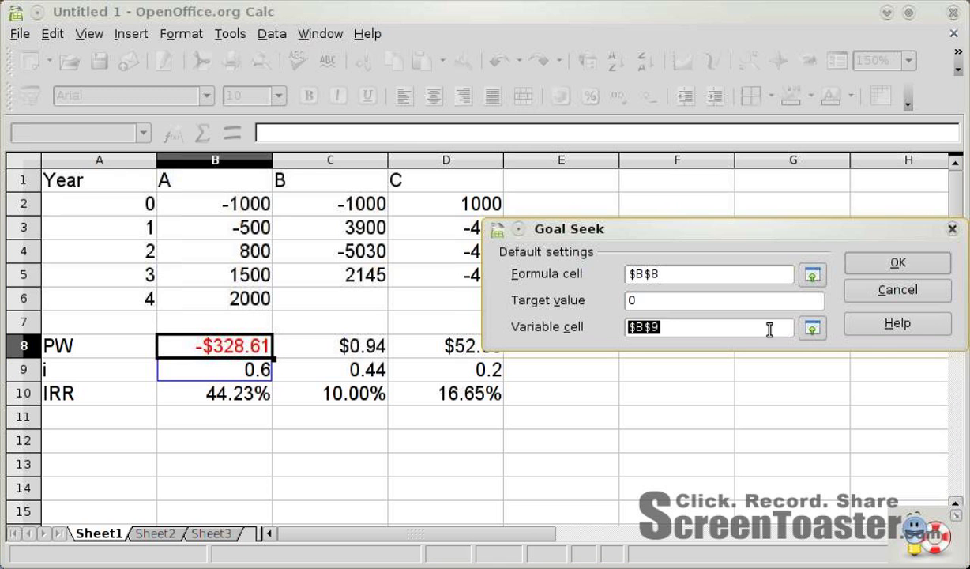
click(899, 264)
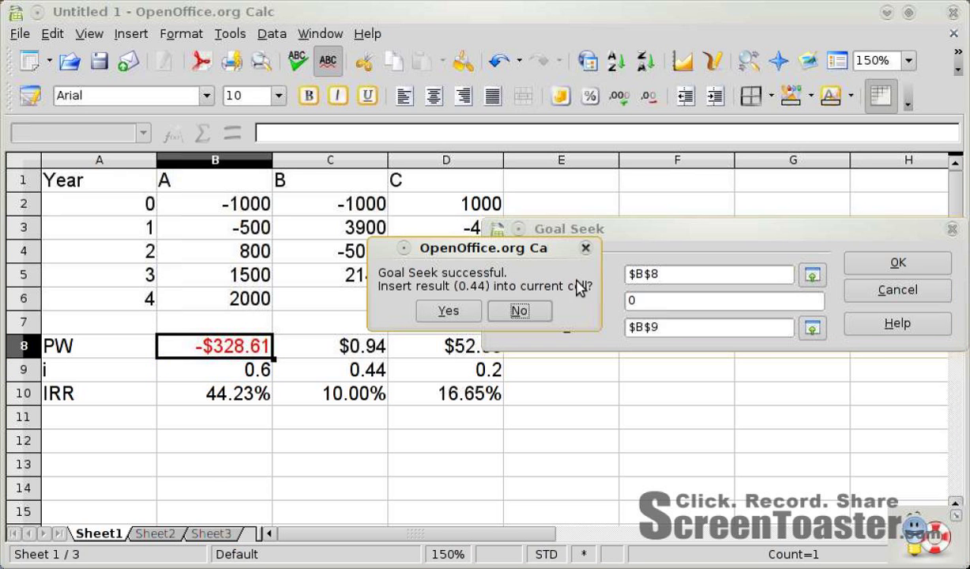
click(446, 313)
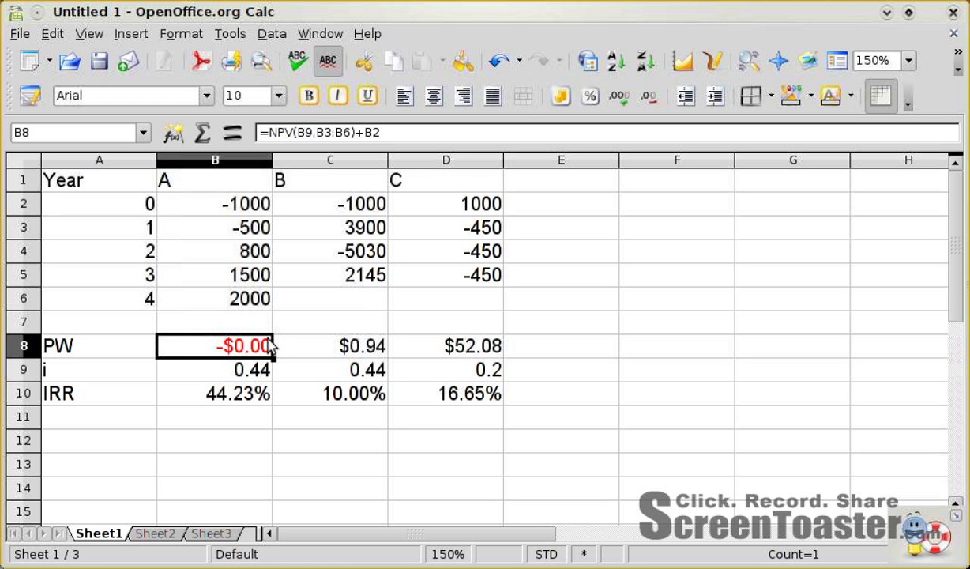
Inspect project A's =IRR(B2:B6) formula in B10, then select project C's rate cell D9.
click(247, 403)
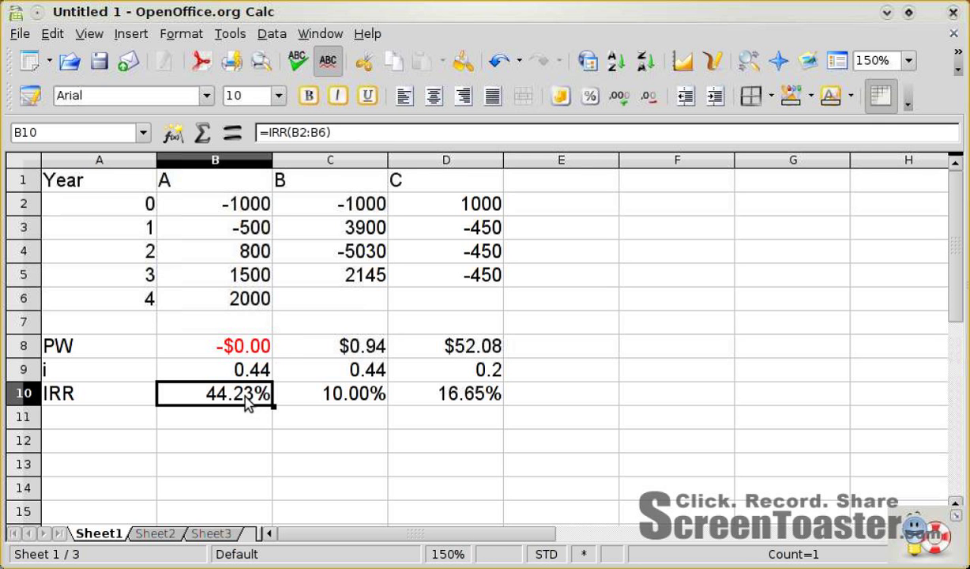
double_click(261, 393)
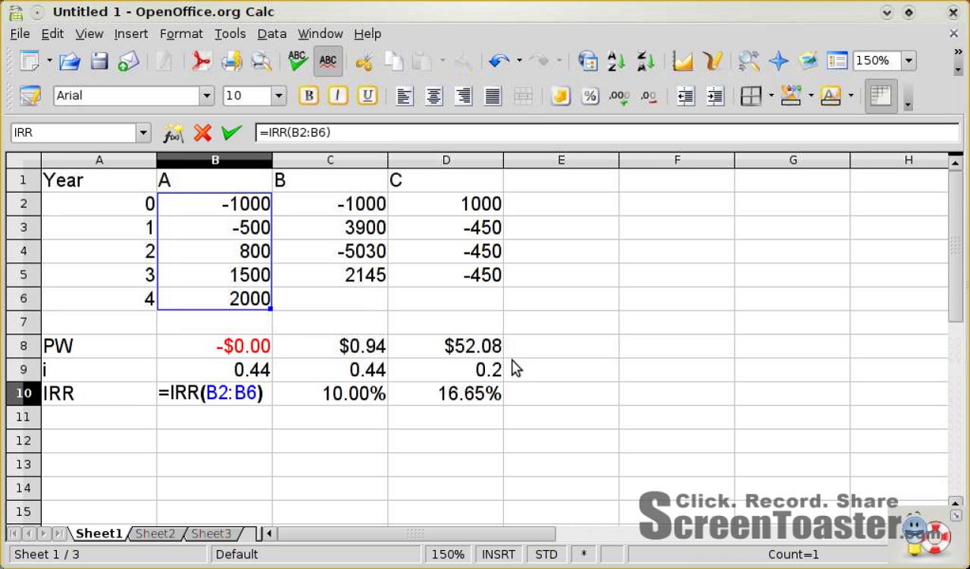
click(484, 370)
key(Escape)
click(479, 367)
Attempt a Goal Seek for project C with target 0, fixing the formula cell to D8, then decline the result.
click(230, 35)
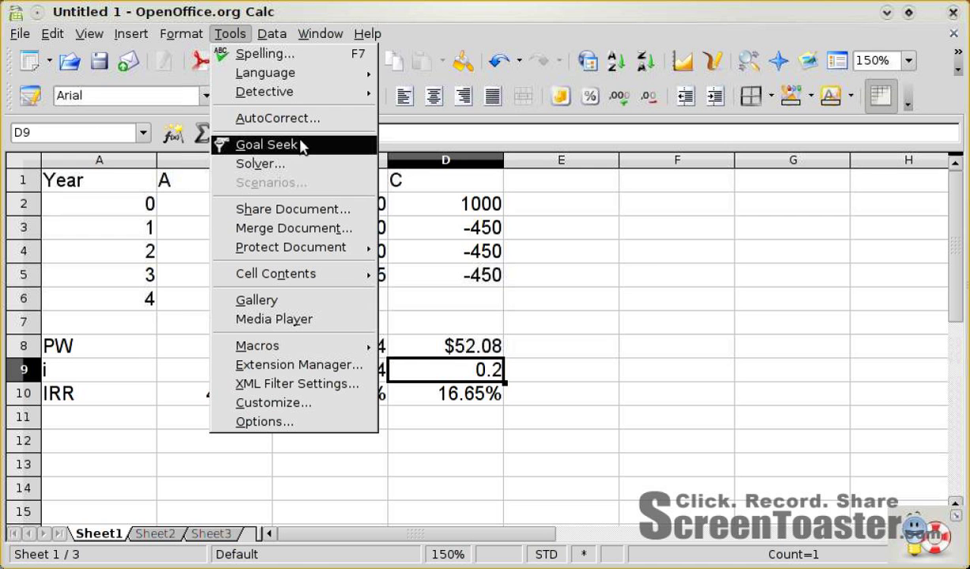
click(267, 145)
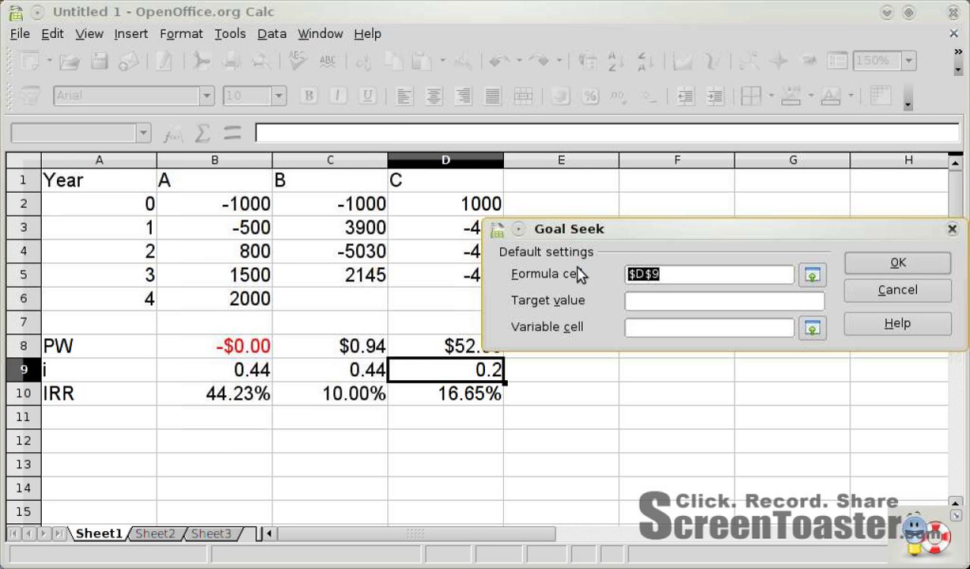
click(658, 301)
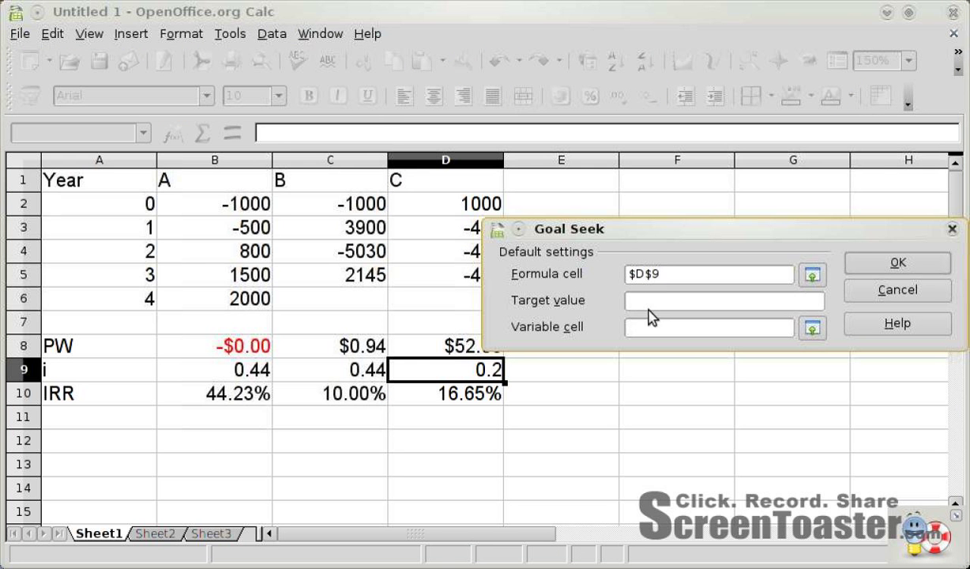
text(0)
click(647, 320)
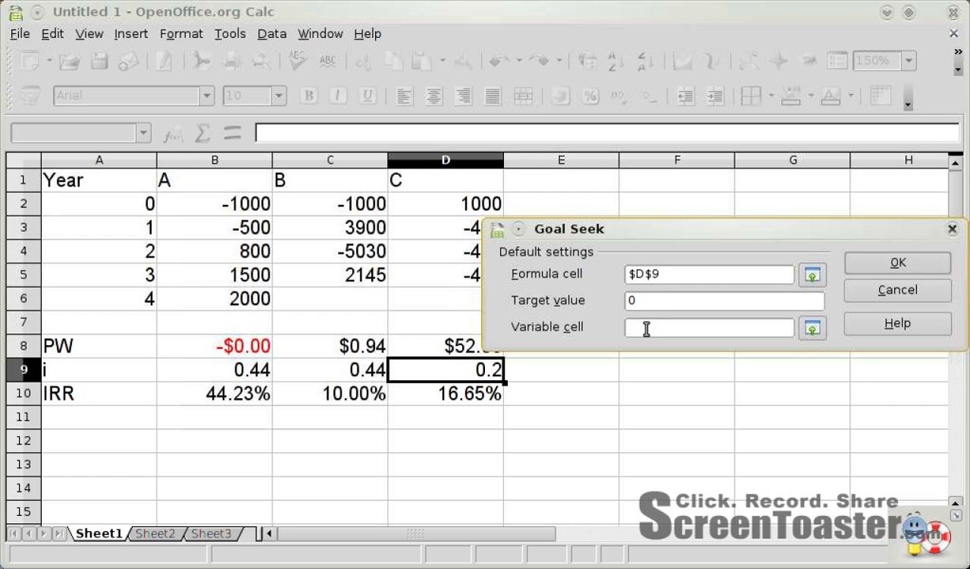
click(472, 399)
click(932, 263)
click(485, 316)
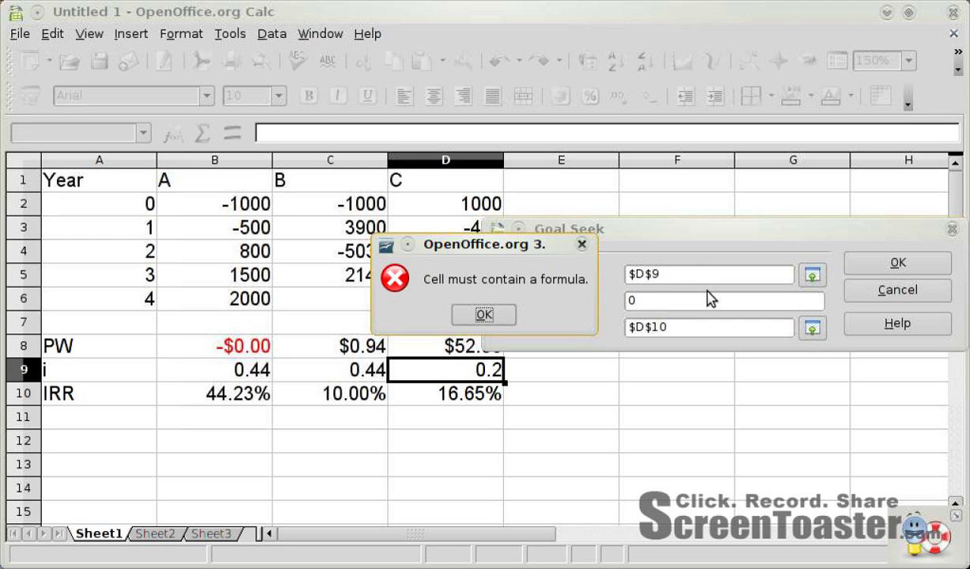
click(486, 319)
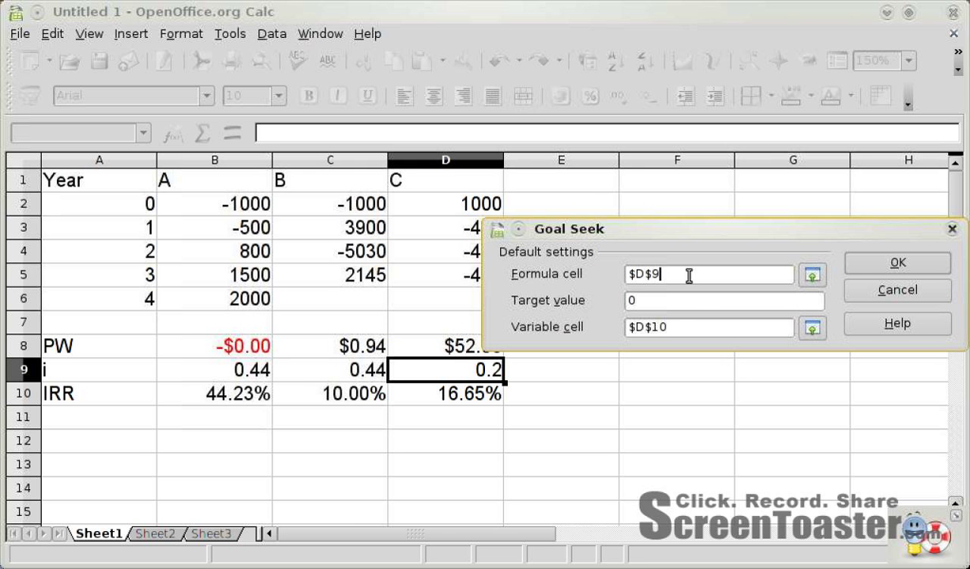
key(BackSpace)
text(8)
click(894, 263)
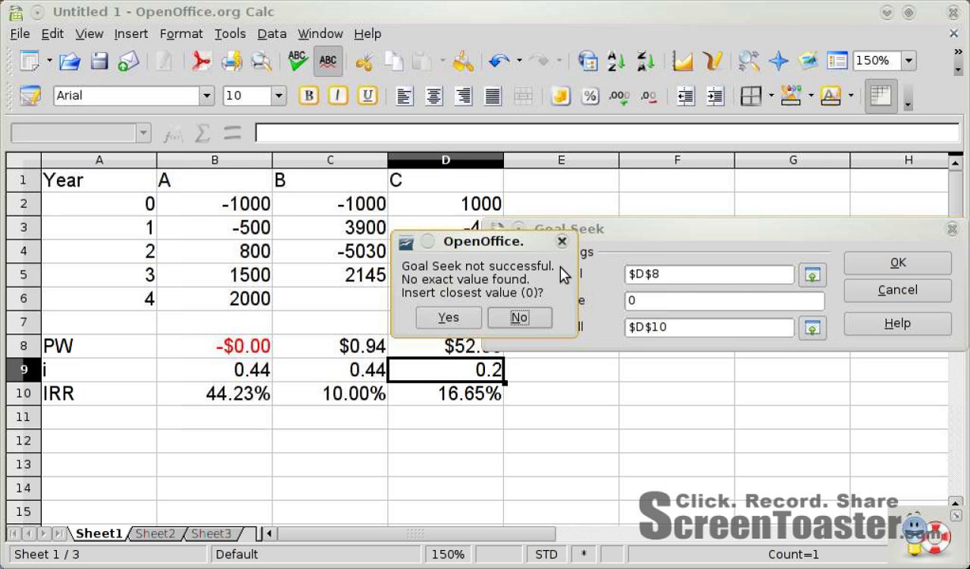
click(518, 318)
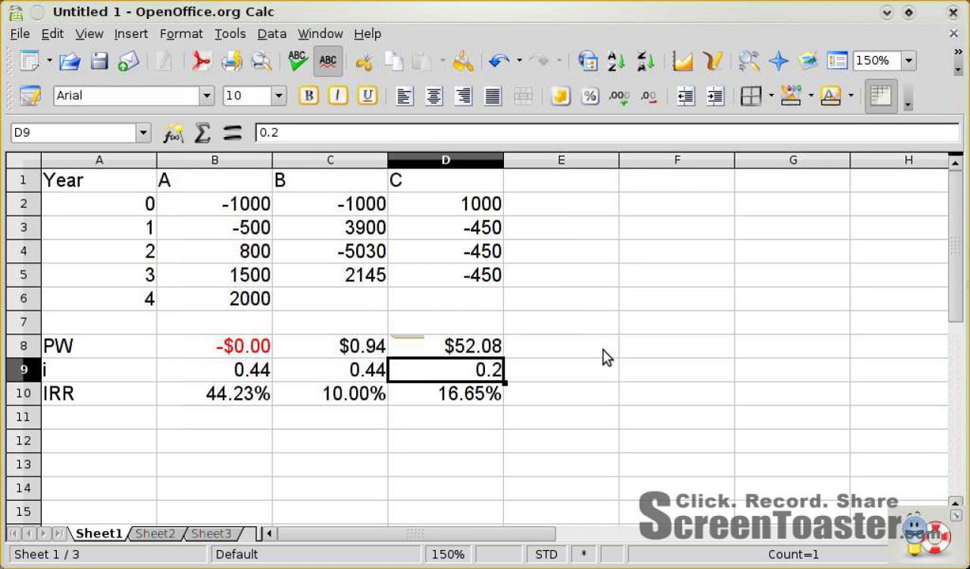
Goal Seek D8 to 0 by changing D9, insert 0.17, and check it against the IRR in D10.
click(485, 352)
click(230, 34)
click(352, 144)
click(673, 303)
text(0)
click(650, 325)
click(474, 370)
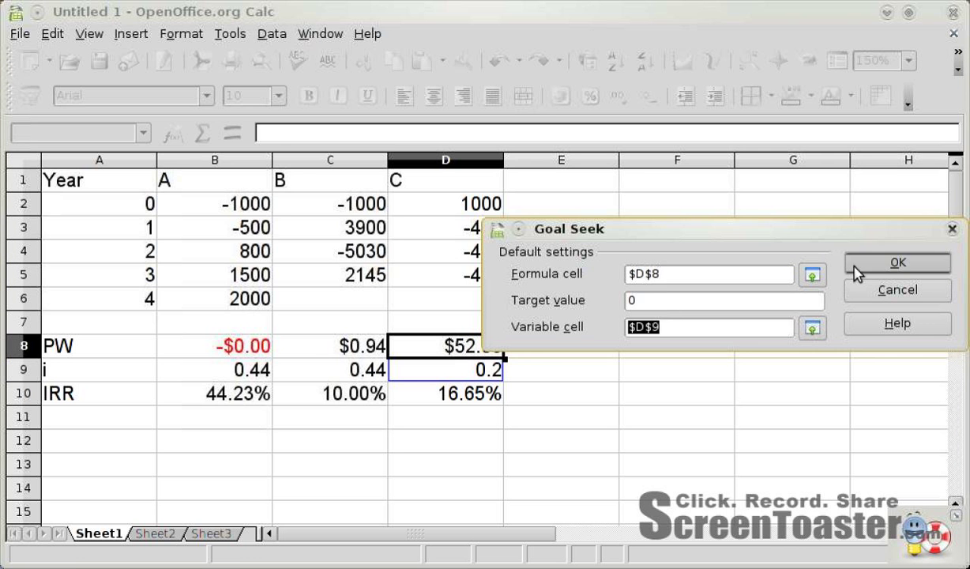
click(904, 265)
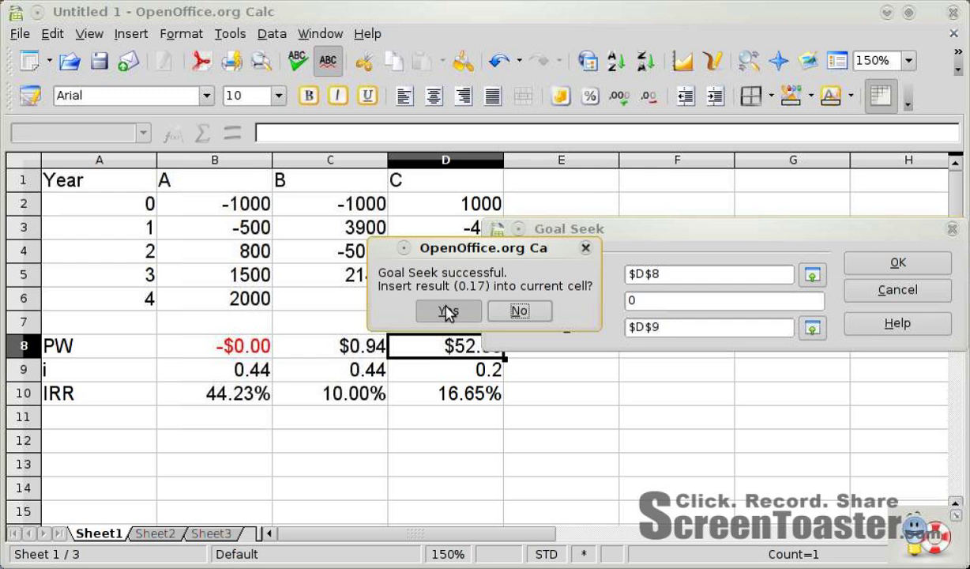
click(447, 311)
click(476, 369)
click(471, 395)
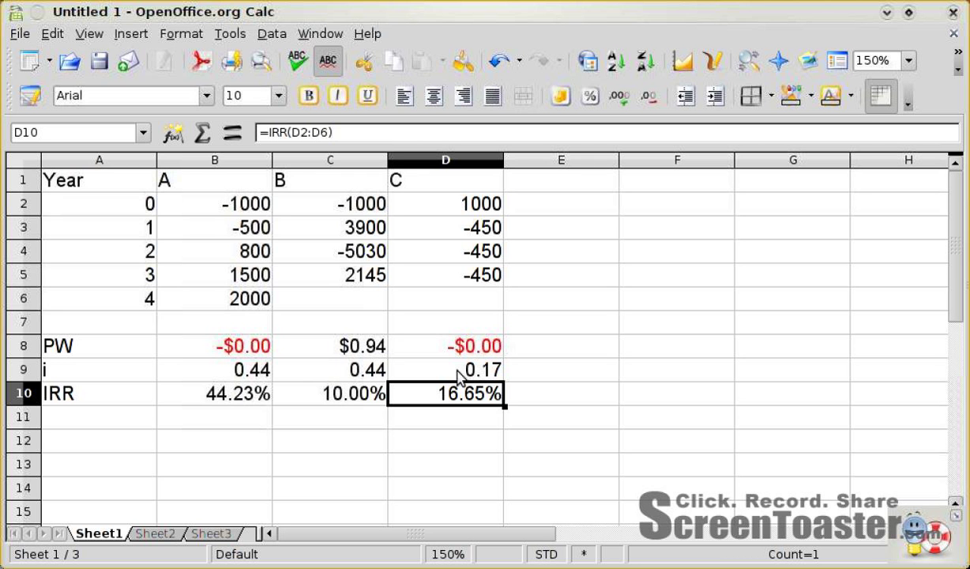
Check project B's IRR in C10, then try rates 0, 0.1 and 0.15 in C9.
click(341, 401)
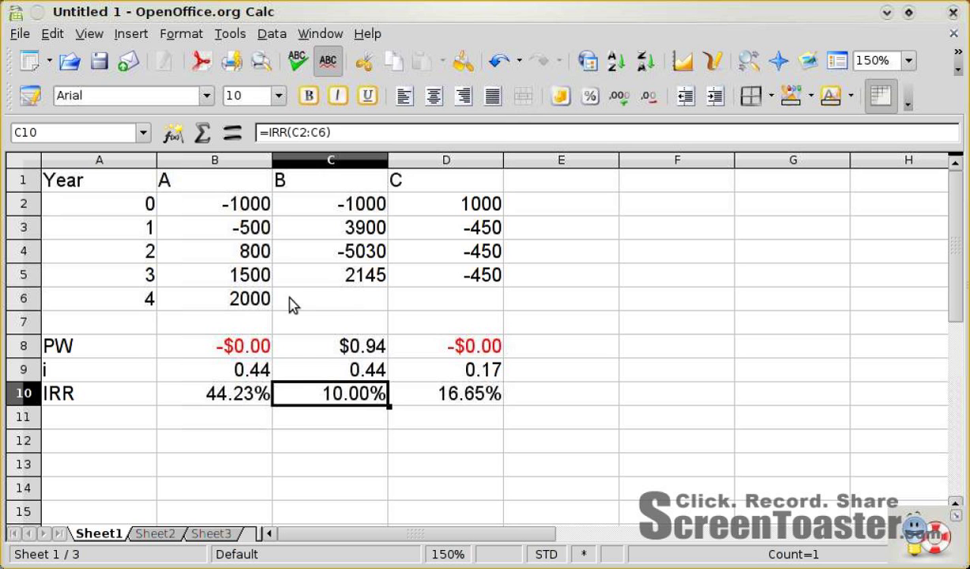
click(336, 376)
text(0)
key(Return)
click(338, 376)
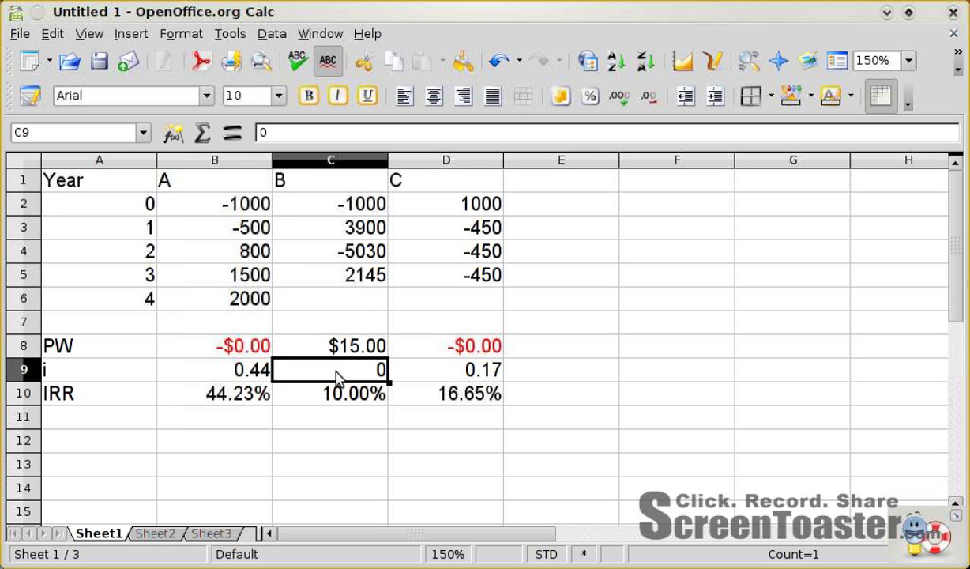
text(.1)
key(Return)
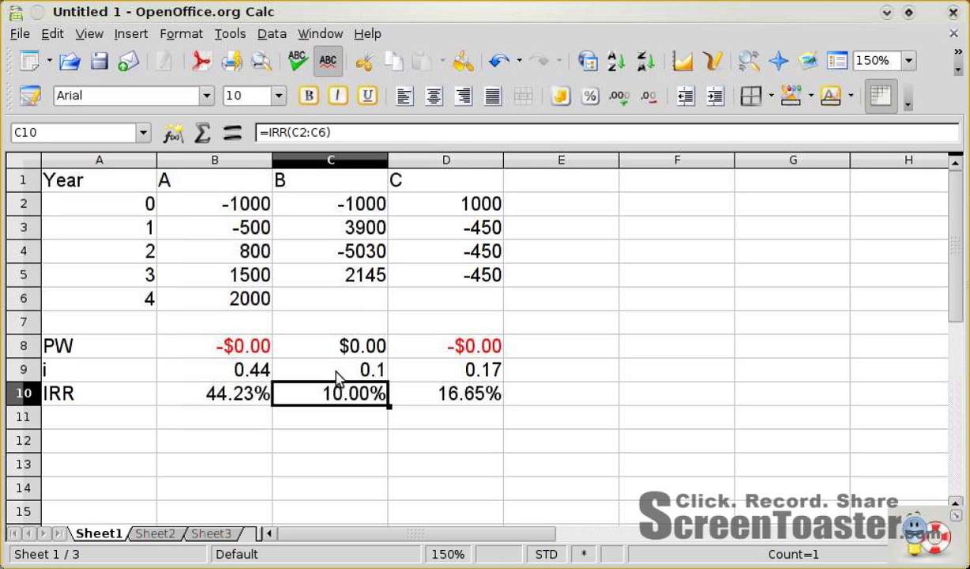
click(336, 371)
key(BackSpace)
text(.15)
key(Return)
Try rates 0.2, 0.3, 0.4 and 0.5 in C9, ending at 0.5 with PW $0.00.
click(336, 371)
text(.2)
key(Return)
click(336, 372)
key(BackSpace)
text(.3)
key(Return)
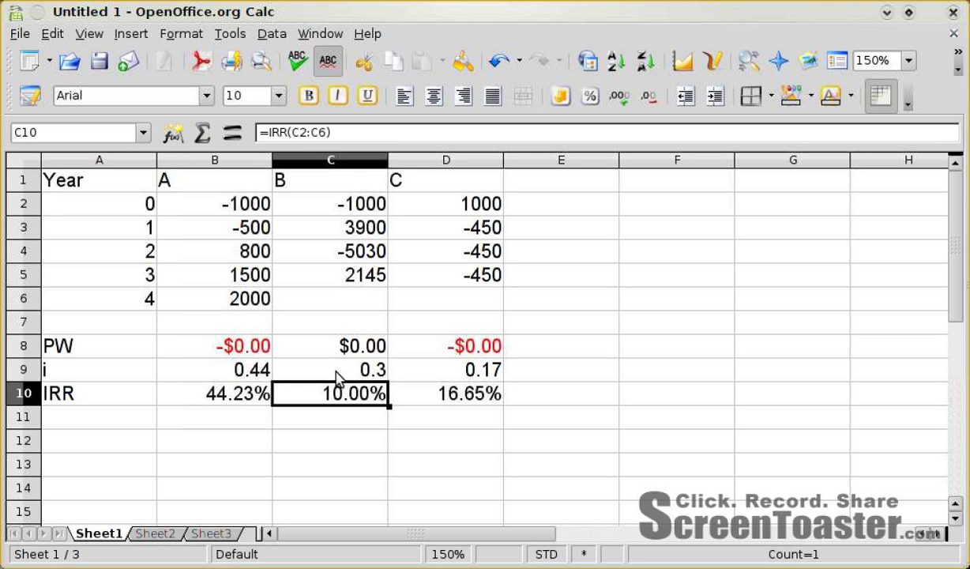
click(337, 371)
key(BackSpace)
text(.4)
key(Return)
click(338, 372)
key(BackSpace)
text(.5)
key(Return)
Run quick.R's project B PW plot and its zero line in R.
key(alt+Tab)
key(alt+Tab)
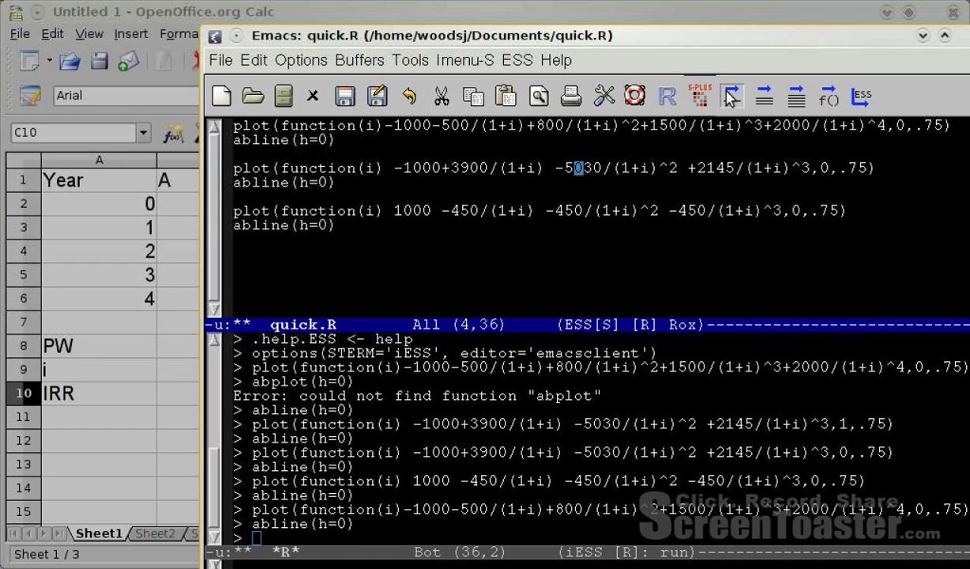
click(731, 95)
click(731, 95)
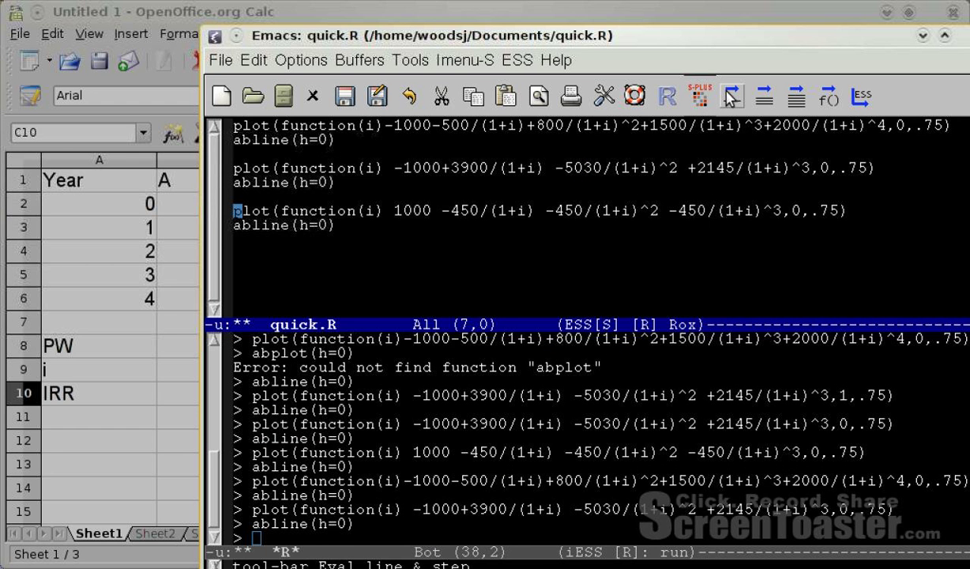
key(alt+Tab)
key(alt+Tab)
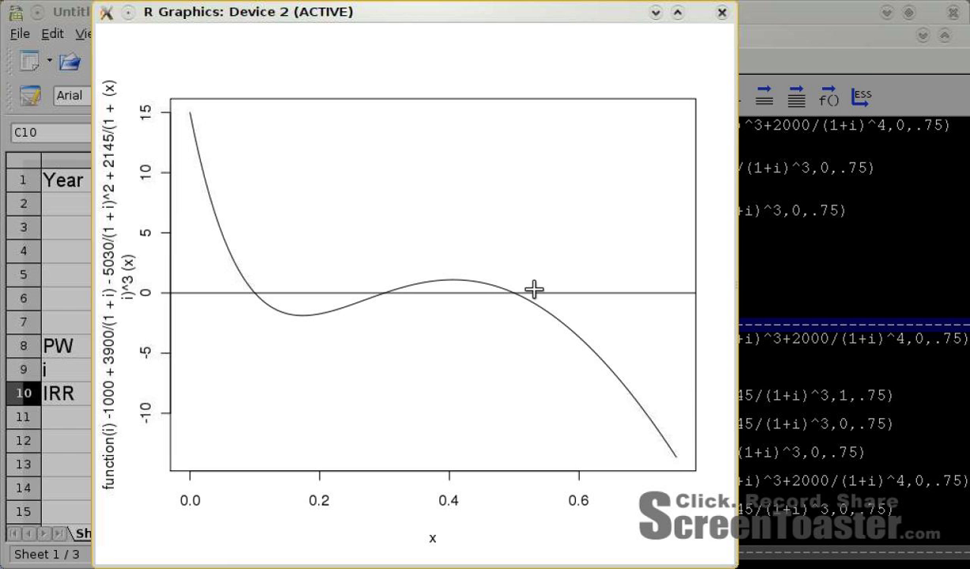
Slide the R plot aside to compare B's zero crossings at 0.1, 0.3 and 0.5 with the sheet, then return to Calc.
drag(554, 11, 676, 11)
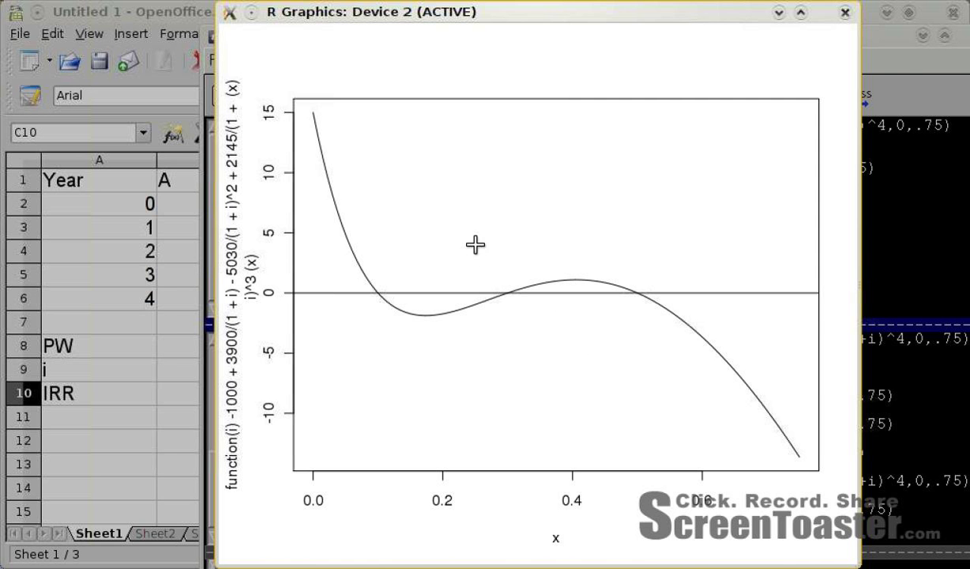
click(103, 337)
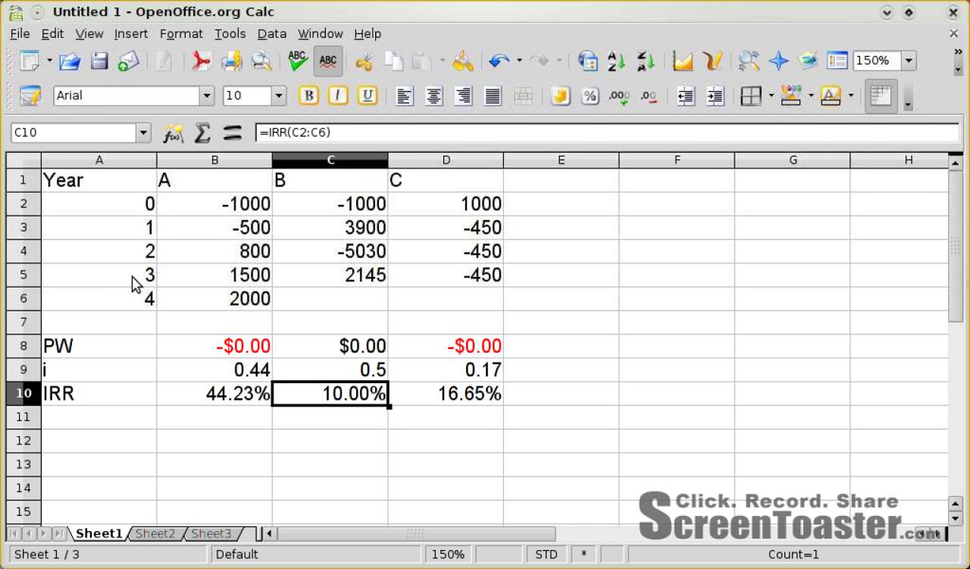